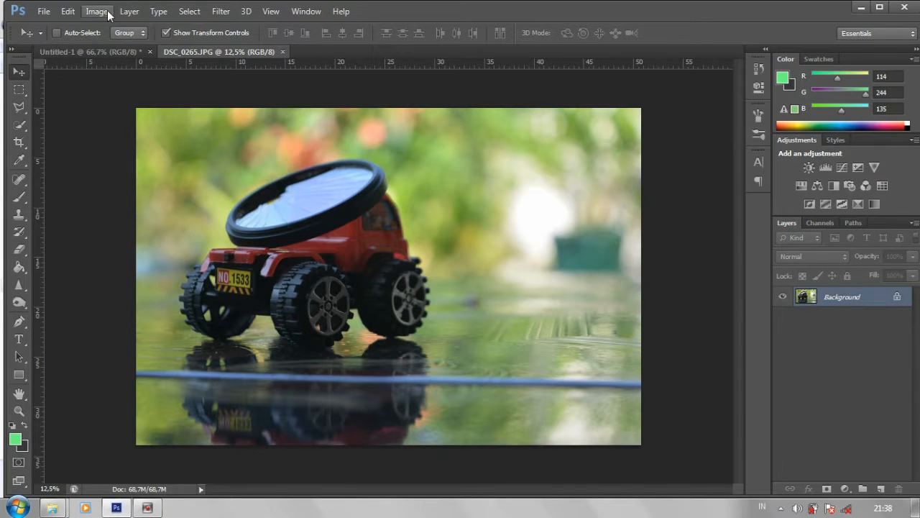
Step: Apply Auto Tone to the toy truck photo and bring it into the Untitled-1 document
click(98, 11)
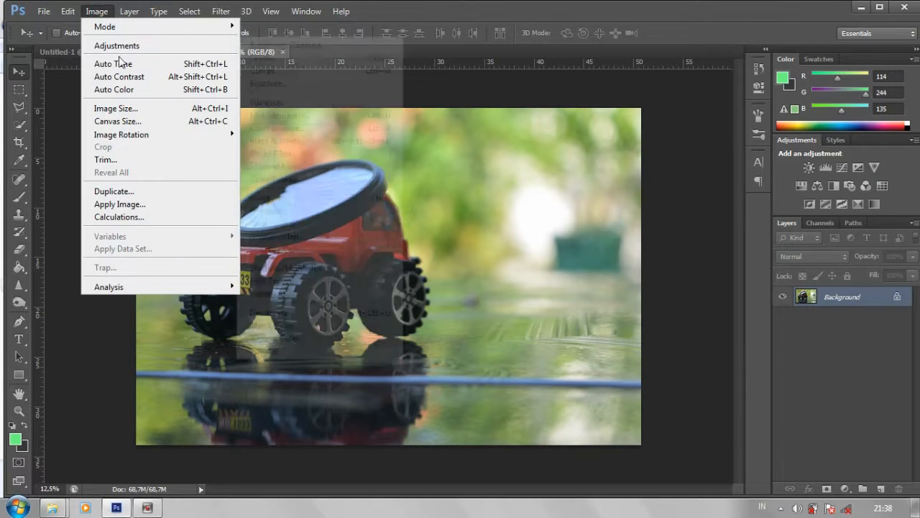
click(113, 64)
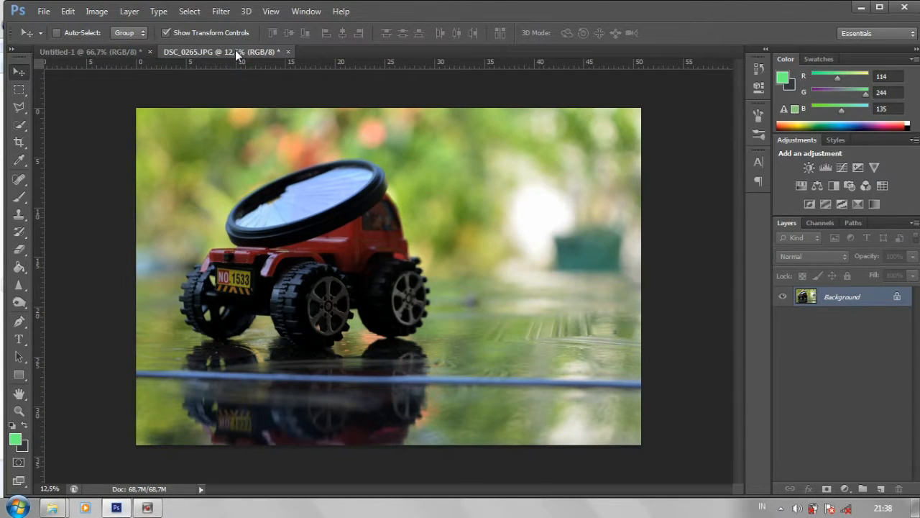
drag(235, 50, 278, 78)
drag(339, 100, 158, 240)
drag(379, 64, 120, 48)
click(108, 52)
Step: Scale the truck photo down to about 13.9% and position it over the white canvas
drag(195, 150, 434, 206)
click(100, 94)
drag(100, 95, 190, 227)
drag(108, 82, 335, 333)
drag(492, 378, 252, 252)
drag(135, 133, 265, 285)
drag(440, 369, 354, 278)
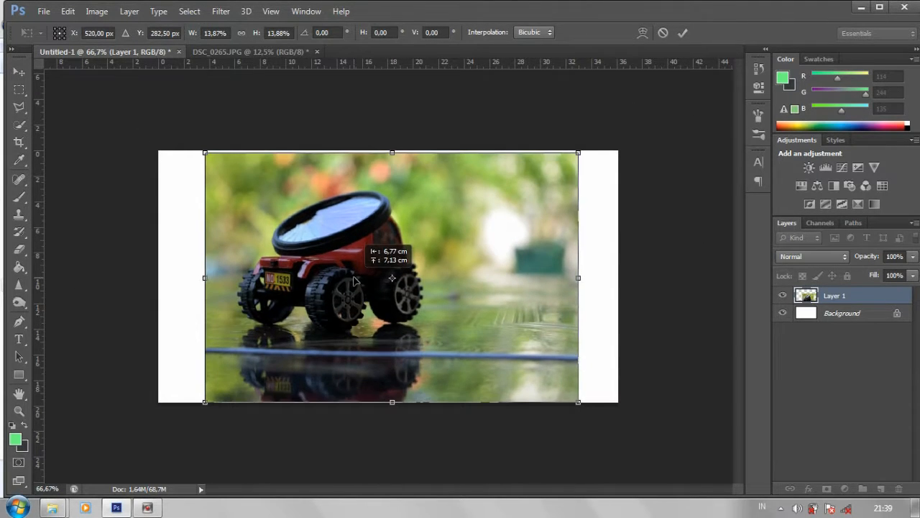
Step: Enlarge the truck photo to about 17.3% so it spans the full canvas width
drag(204, 152, 155, 120)
key(shift+Left)
key(Right)
key(Right)
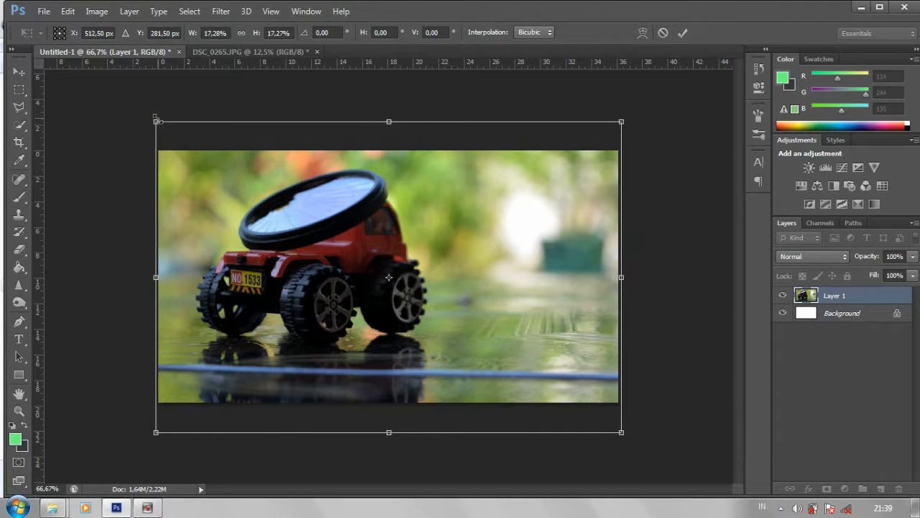
Step: Nudge the photo down to a vertical position of 340.5 px and apply the transformation
key(Down)
key(Down)
key(Down)
key(Down)
key(Down)
key(Down)
key(Down)
key(Down)
key(Down)
key(Down)
key(Down)
key(Down)
key(Down)
key(Down)
key(Down)
key(Down)
key(Down)
key(Down)
key(Down)
key(Down)
key(Down)
key(Down)
key(Down)
key(Down)
key(Down)
key(Down)
key(Down)
key(Down)
key(Down)
key(Down)
key(Down)
key(Down)
key(Down)
key(Down)
key(Down)
key(Down)
key(Down)
key(Down)
key(Down)
key(Down)
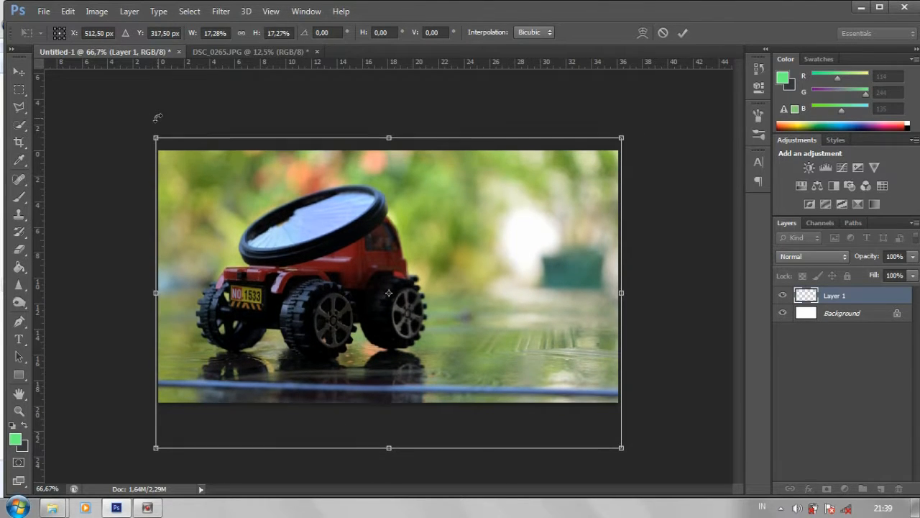
key(Down)
key(Down)
key(Down)
key(Down)
key(Down)
key(Down)
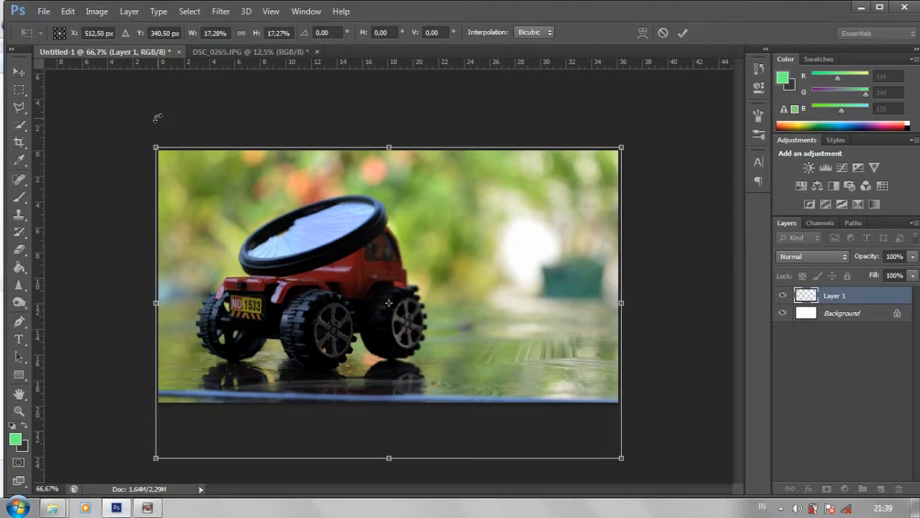
click(19, 72)
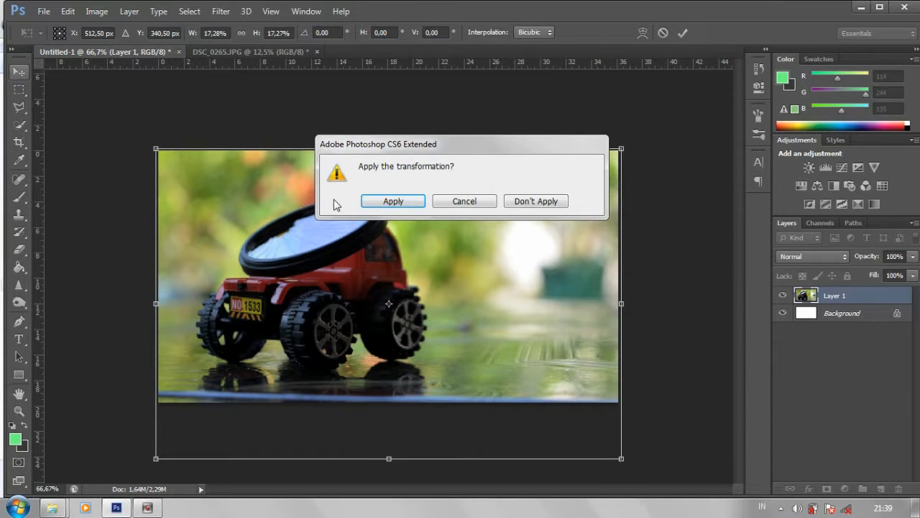
click(382, 201)
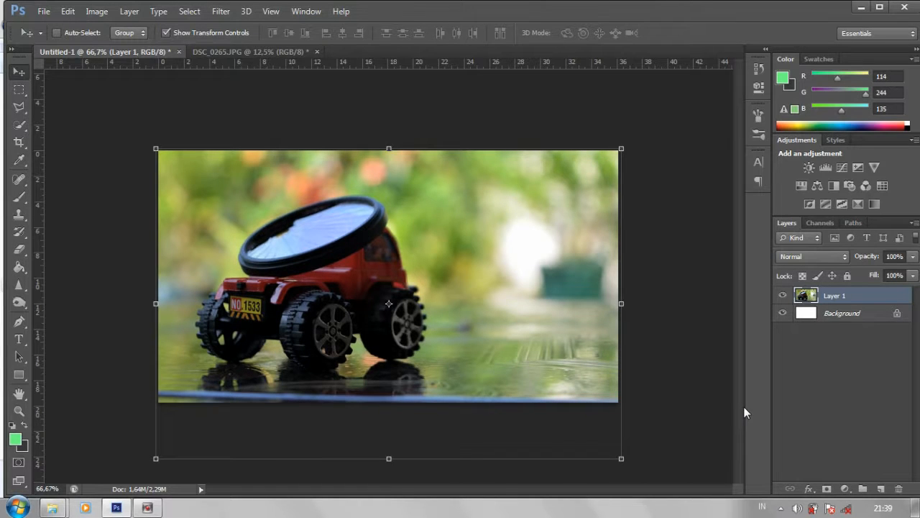
Step: Add a new layer above the photo and fill it with white at 70% opacity in Normal mode
click(881, 488)
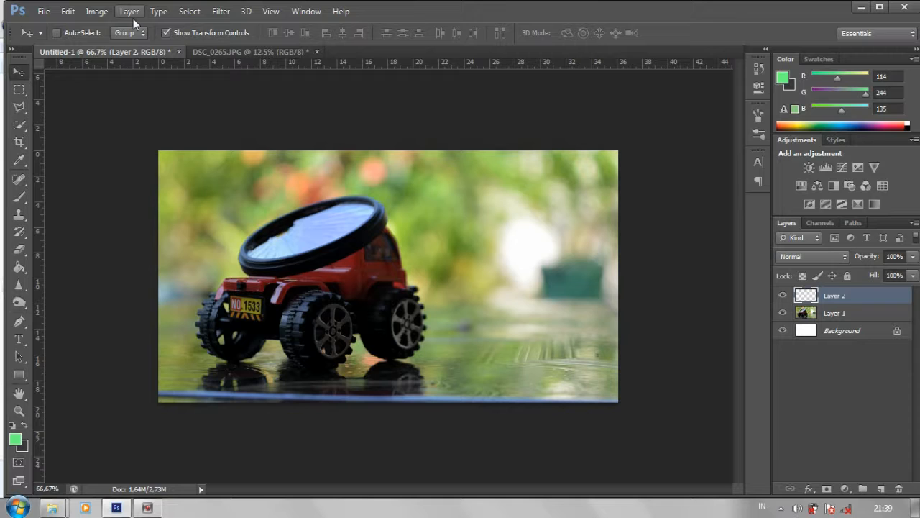
click(72, 14)
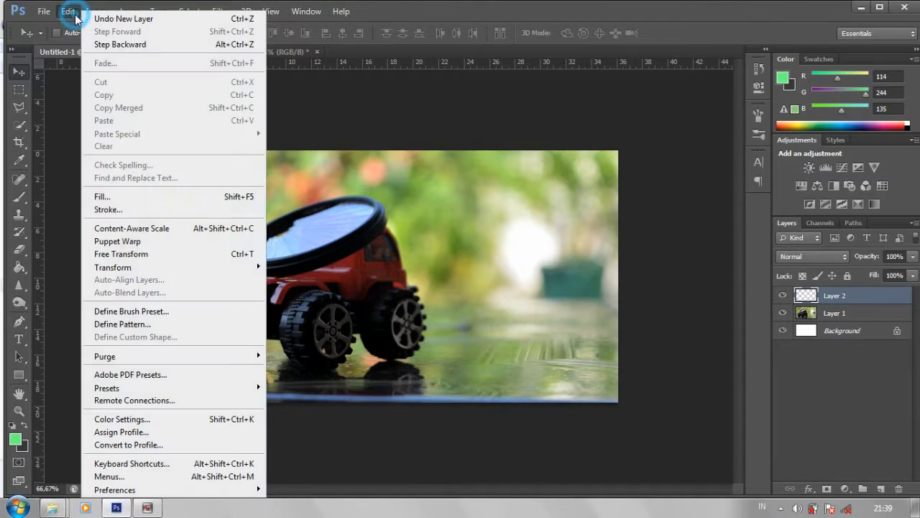
click(123, 199)
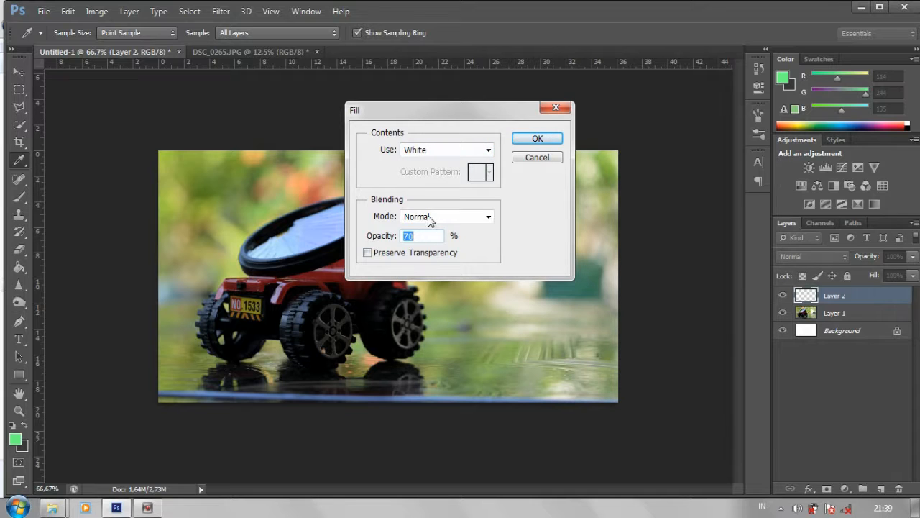
click(537, 140)
key(v)
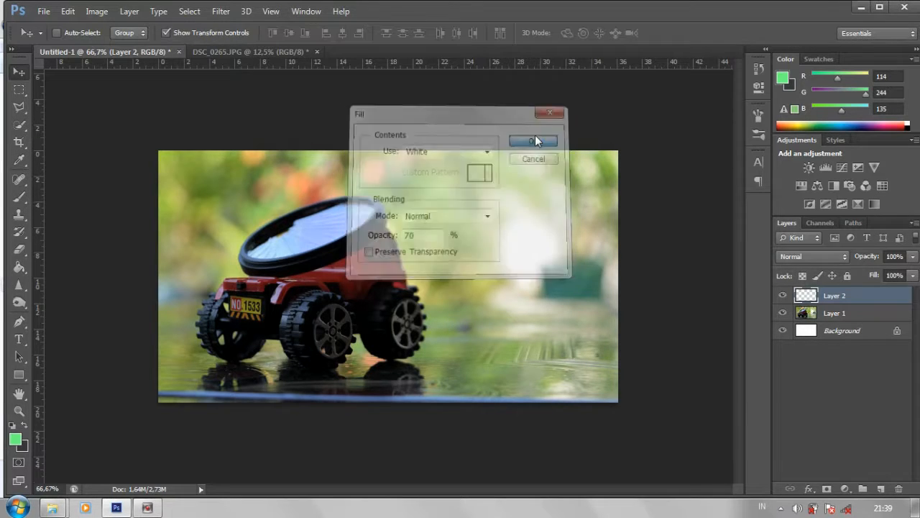
Step: Add the text "TRANSPARASI" over the truck near the middle of the canvas
click(20, 339)
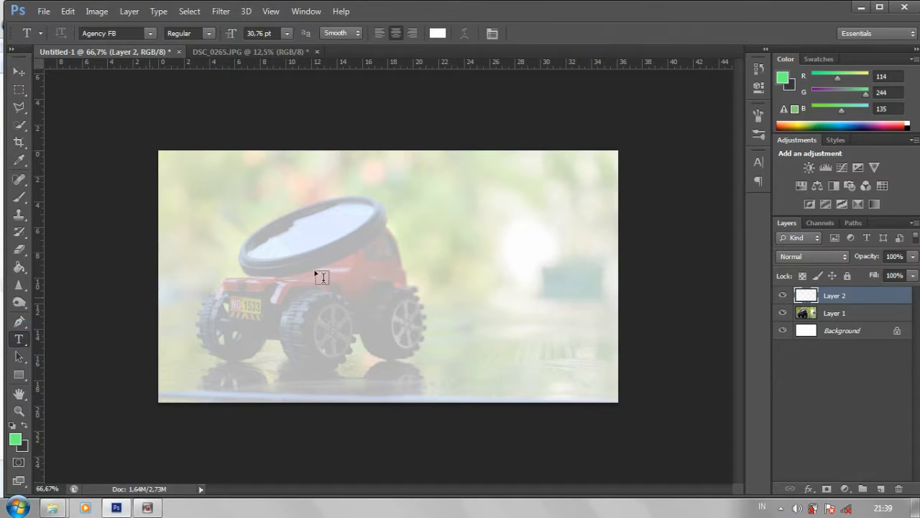
click(360, 263)
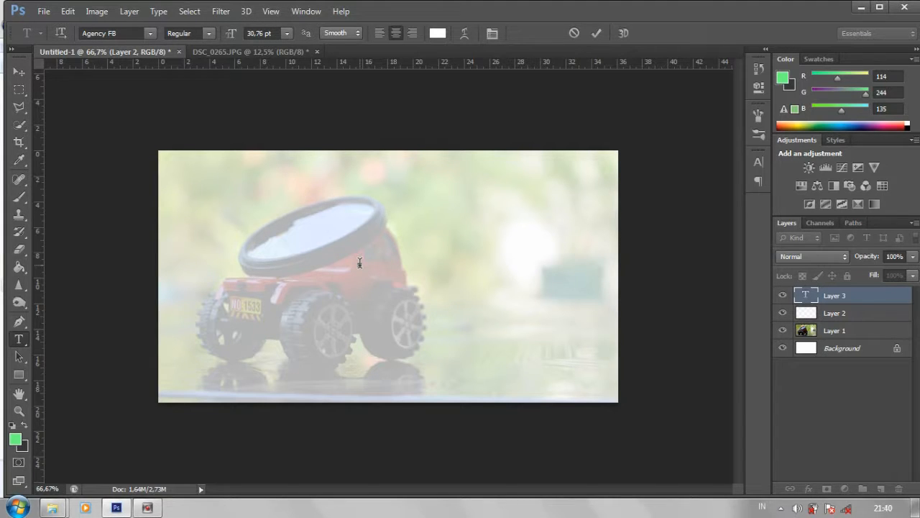
text(ENDTHE)
text(TEA)
key(BackSpace)
key(BackSpace)
key(BackSpace)
text(TRANSPARASI)
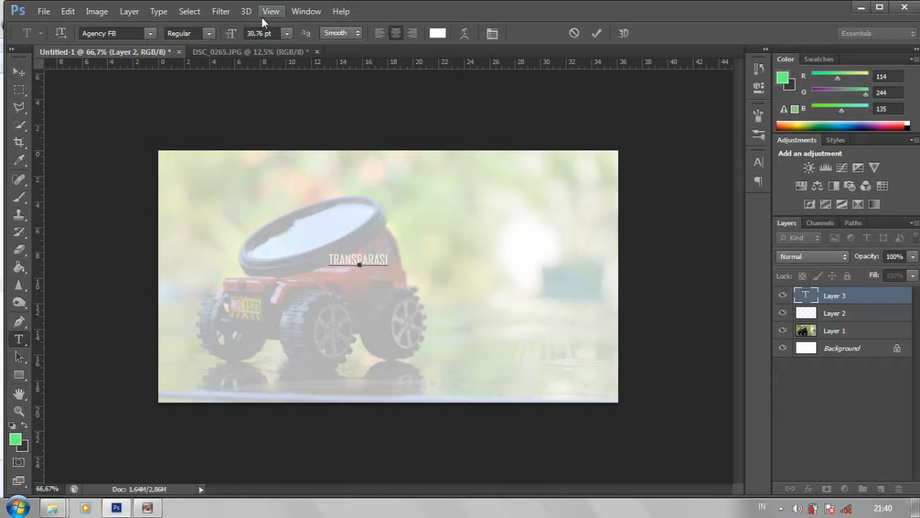
Step: Set the font of the whole TRANSPARASI text to Berlin Sans FB
click(150, 34)
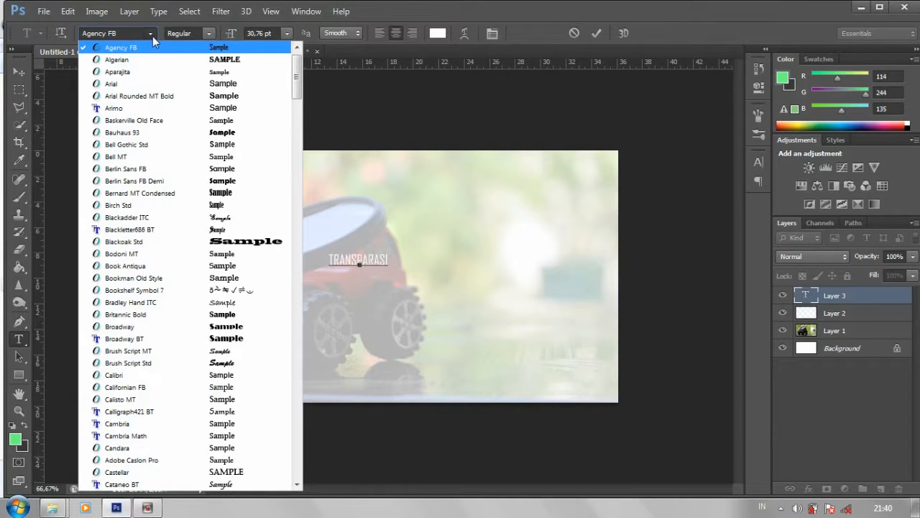
click(254, 81)
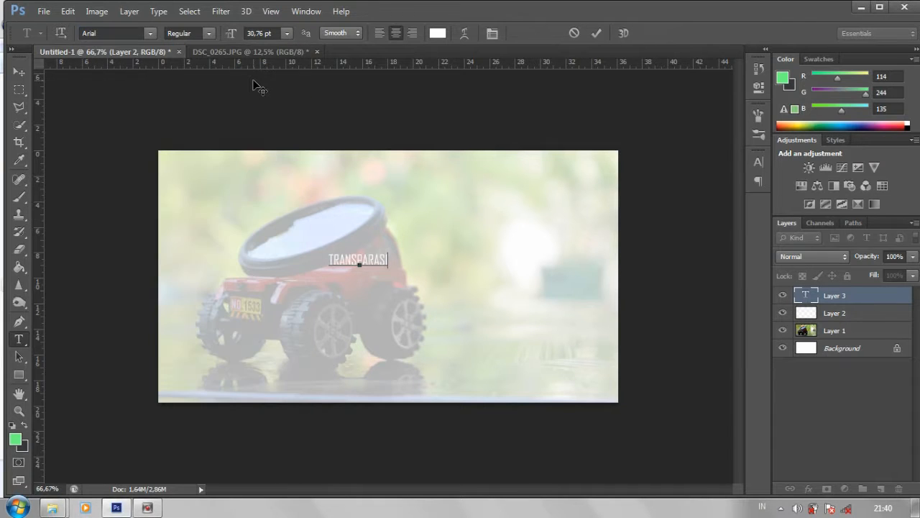
key(ctrl+a)
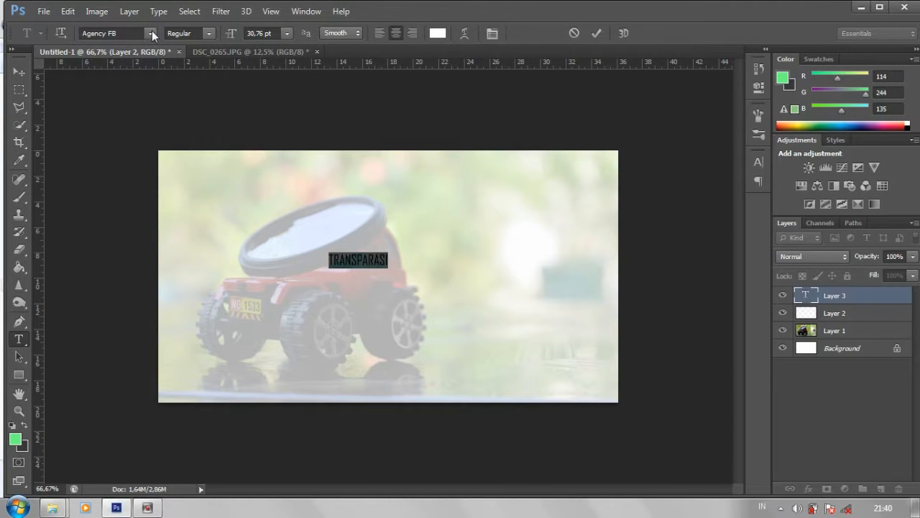
click(150, 33)
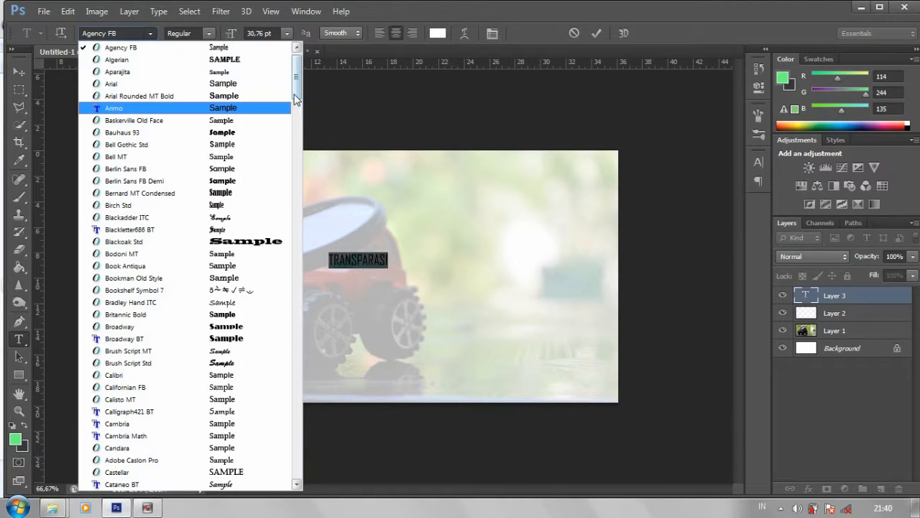
click(236, 83)
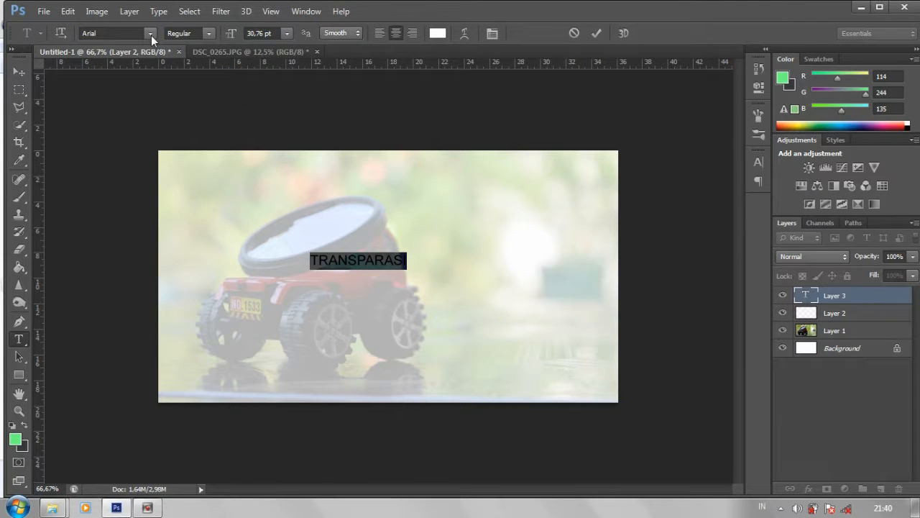
click(150, 33)
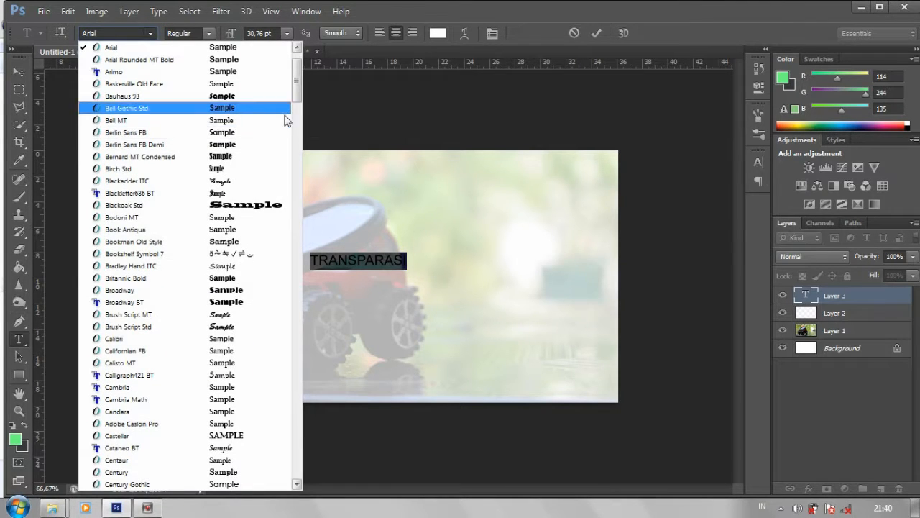
click(250, 133)
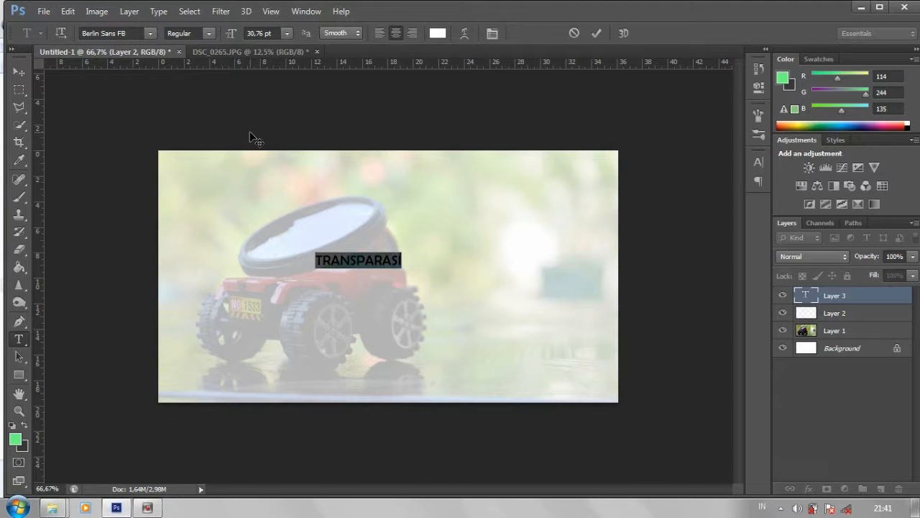
Step: Set the TRANSPARASI text to 60 pt in the Bold style and finish editing it
click(285, 34)
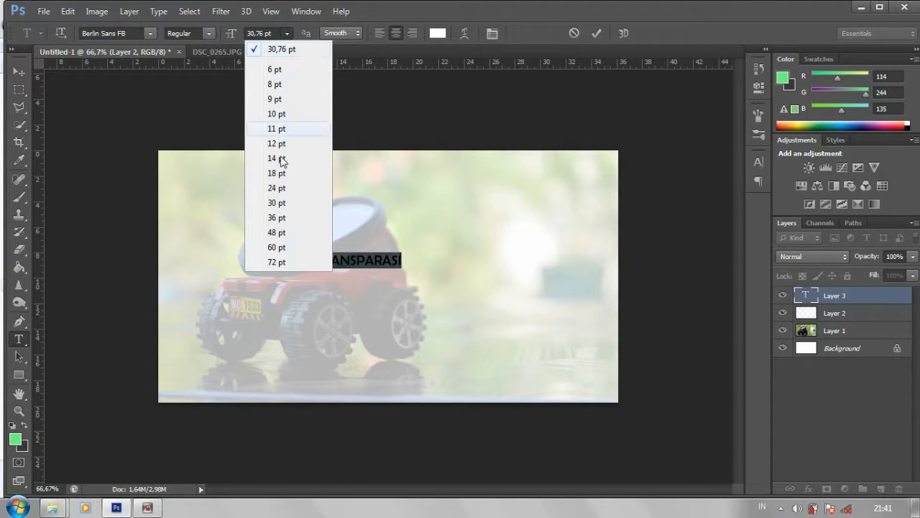
click(276, 247)
click(207, 33)
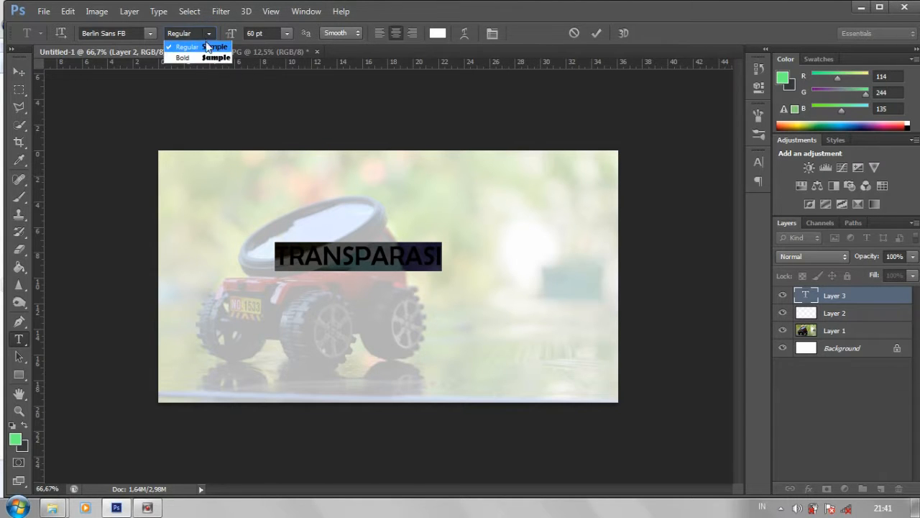
click(176, 58)
click(19, 72)
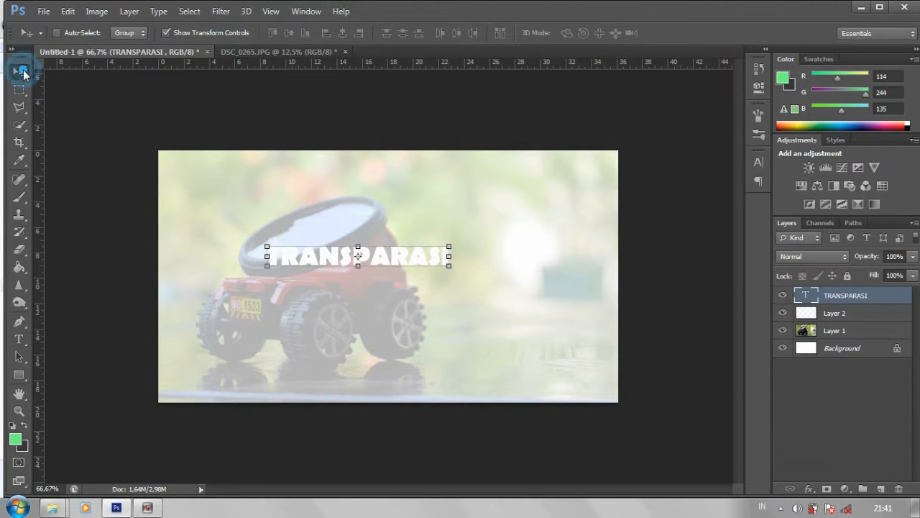
Step: Move the text to the middle of the canvas and align its vertical centre with the canvas
drag(331, 260, 362, 269)
key(ctrl+a)
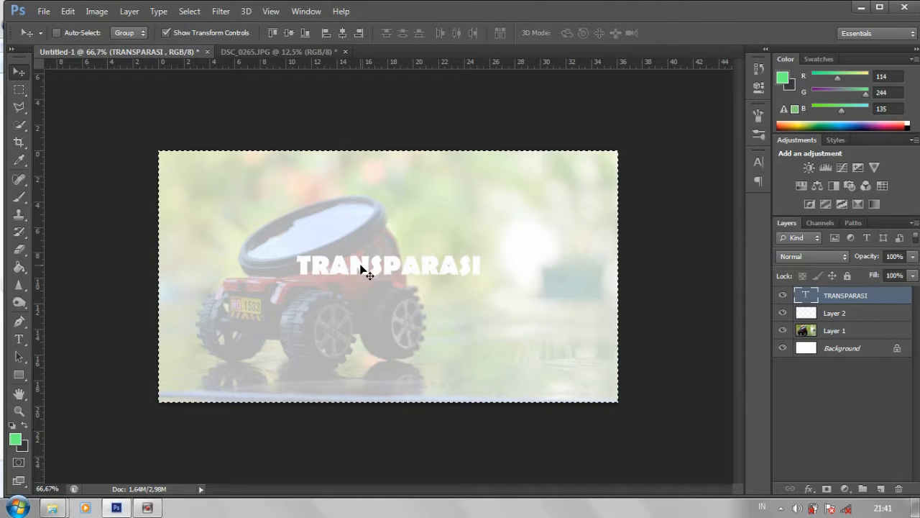
click(290, 33)
key(ctrl+d)
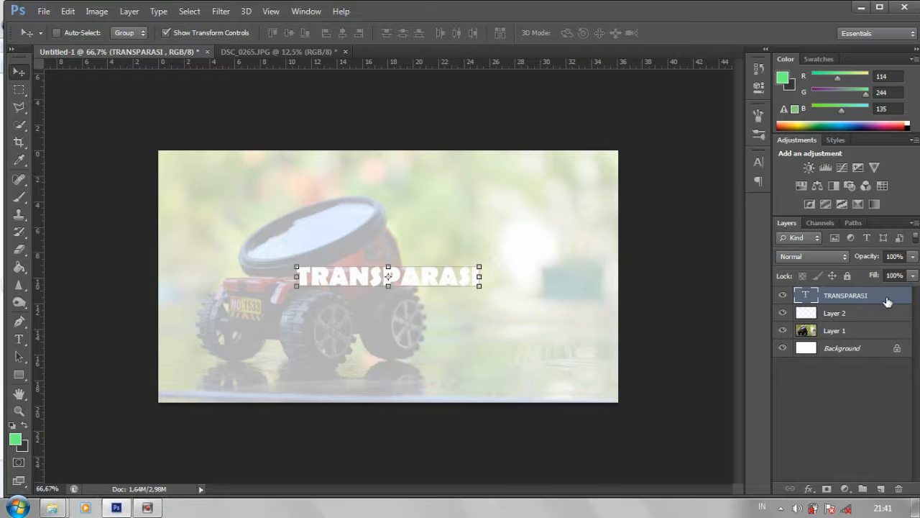
click(911, 279)
mouse_move(909, 294)
mouse_down()
mouse_move(875, 296)
mouse_move(915, 294)
mouse_up()
click(915, 277)
Step: Group the TRANSPARASI text layer and the white Layer 2 together
shift+click(860, 315)
right_click(859, 313)
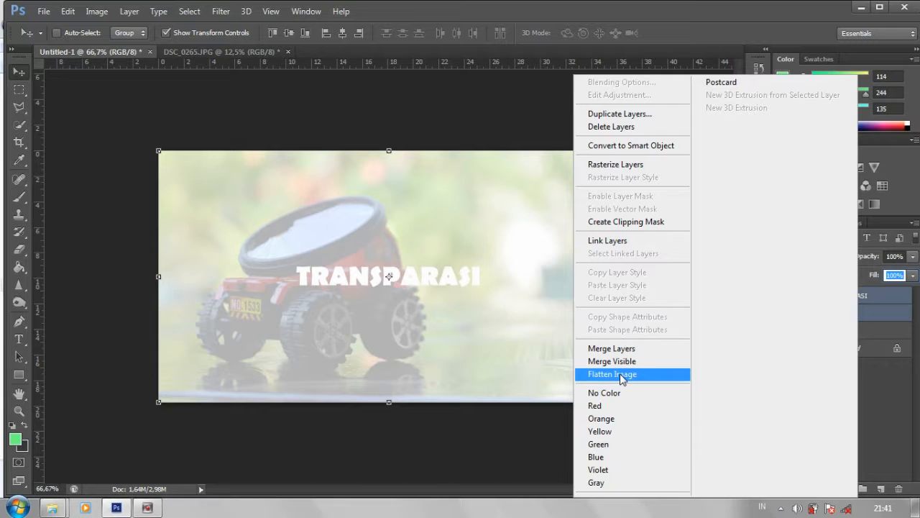
click(866, 378)
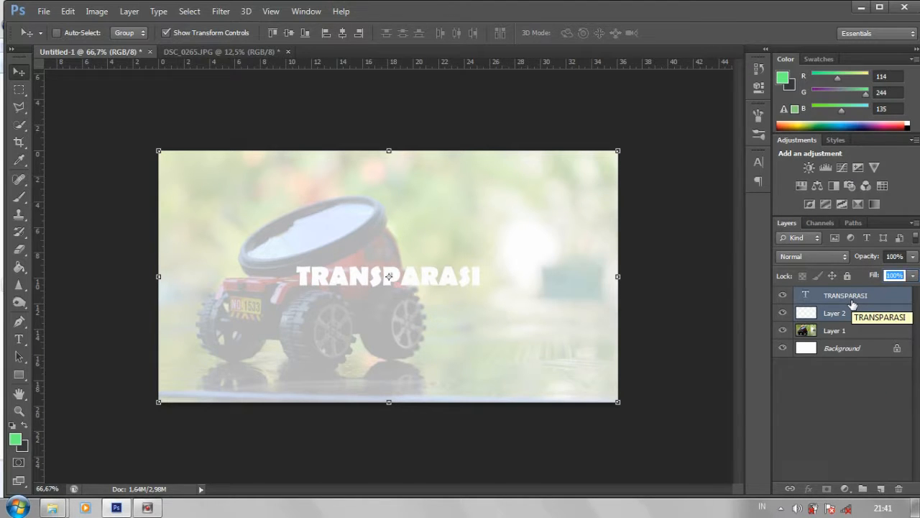
shift+click(852, 312)
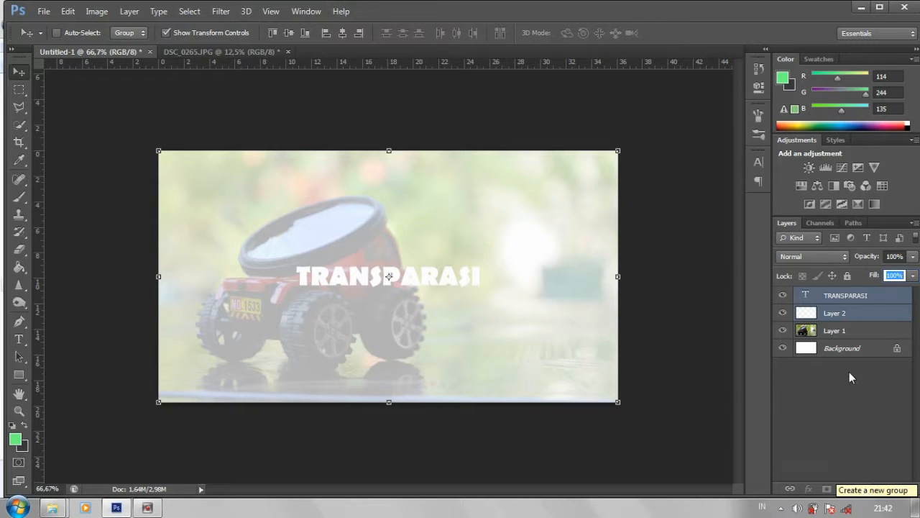
drag(845, 310, 866, 489)
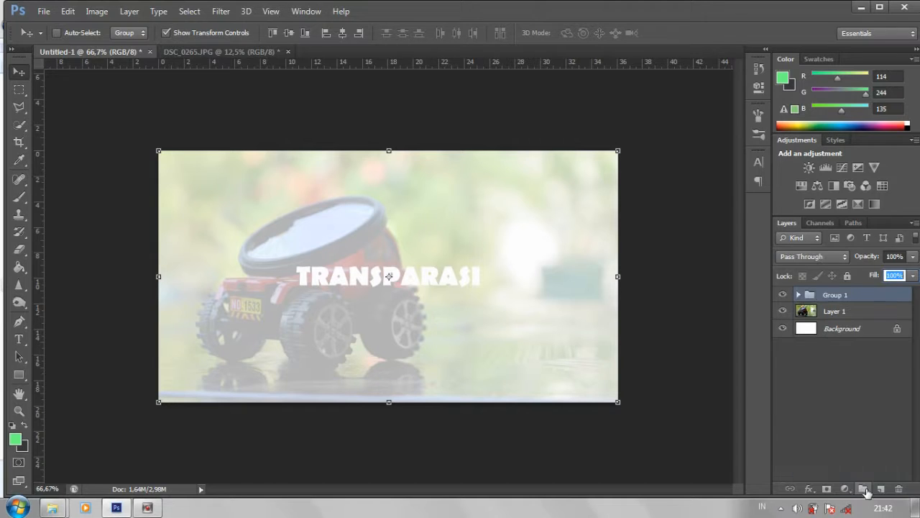
Step: Give the TRANSPARASI text layer in Group 1 a Shallow knockout and 16% fill opacity in its blending options
click(798, 295)
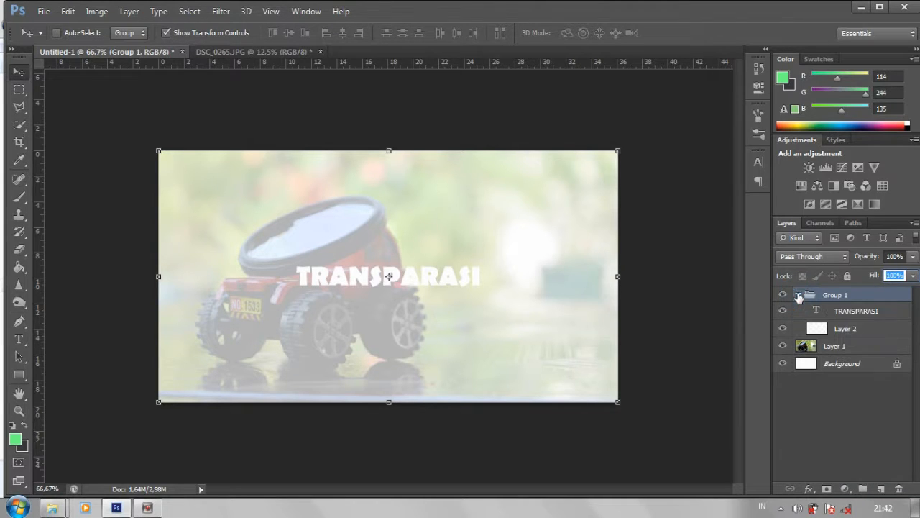
click(852, 313)
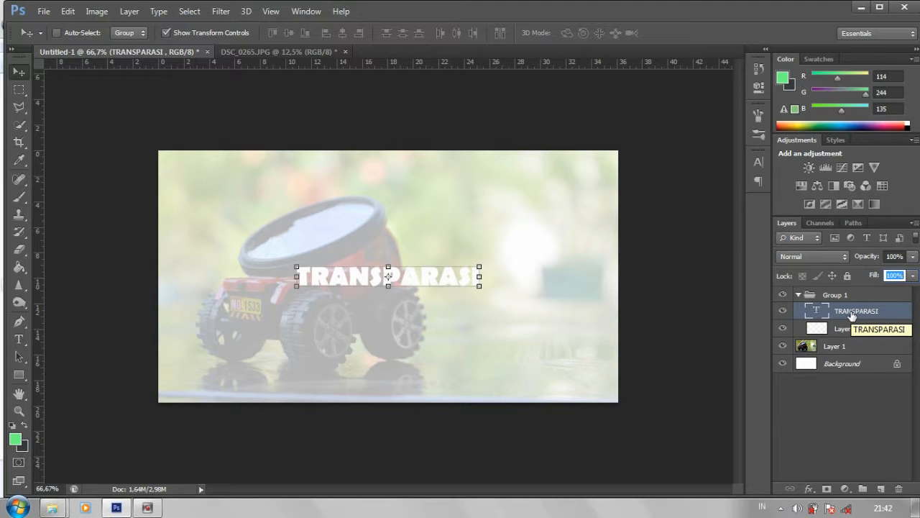
right_click(852, 314)
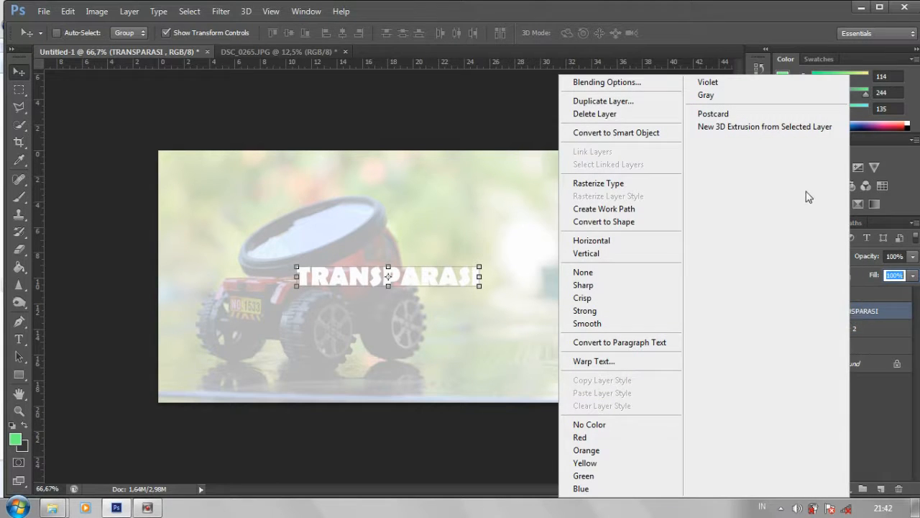
click(631, 85)
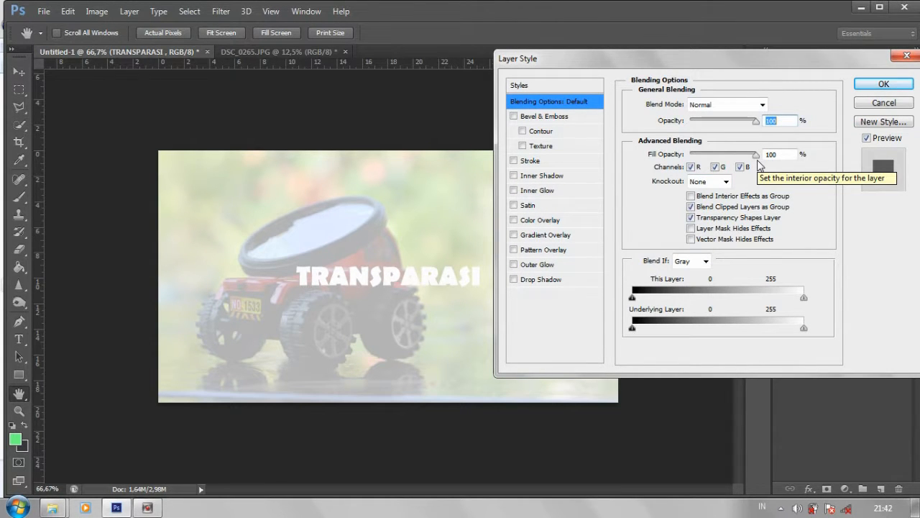
click(726, 182)
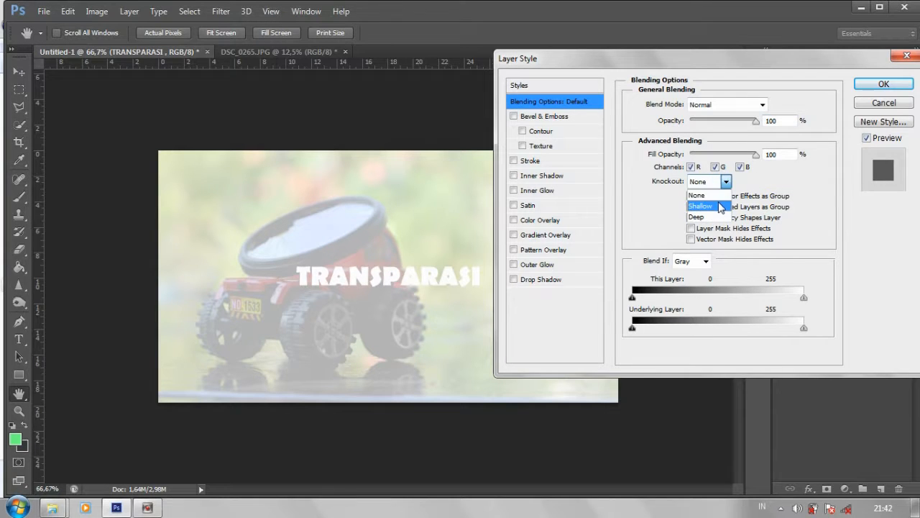
click(717, 206)
drag(755, 155, 702, 168)
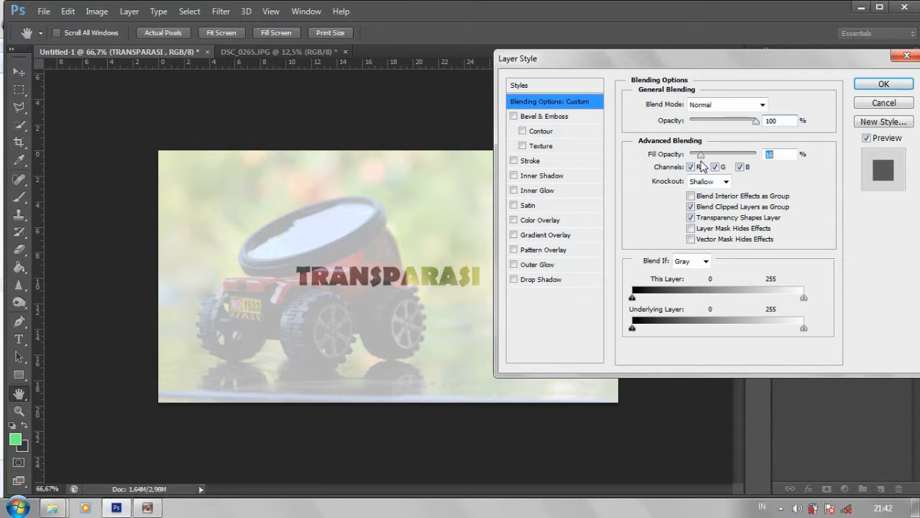
drag(756, 120, 791, 120)
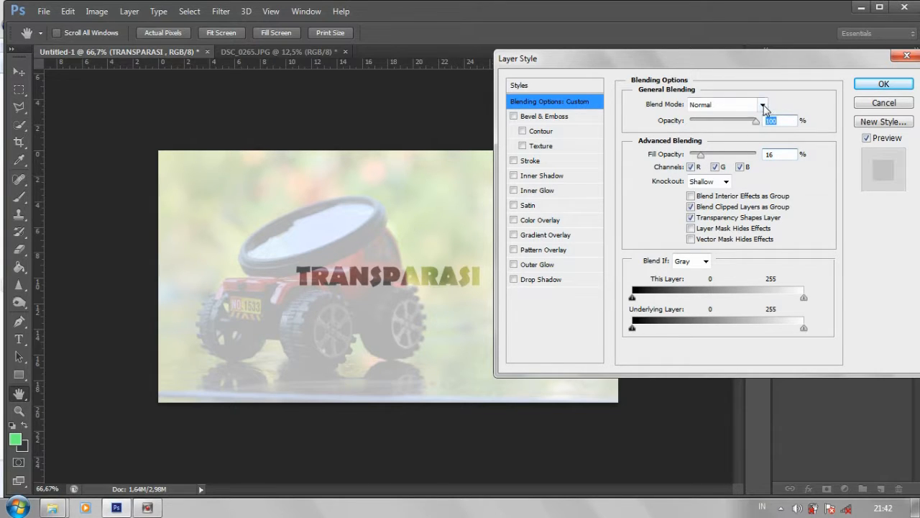
click(894, 83)
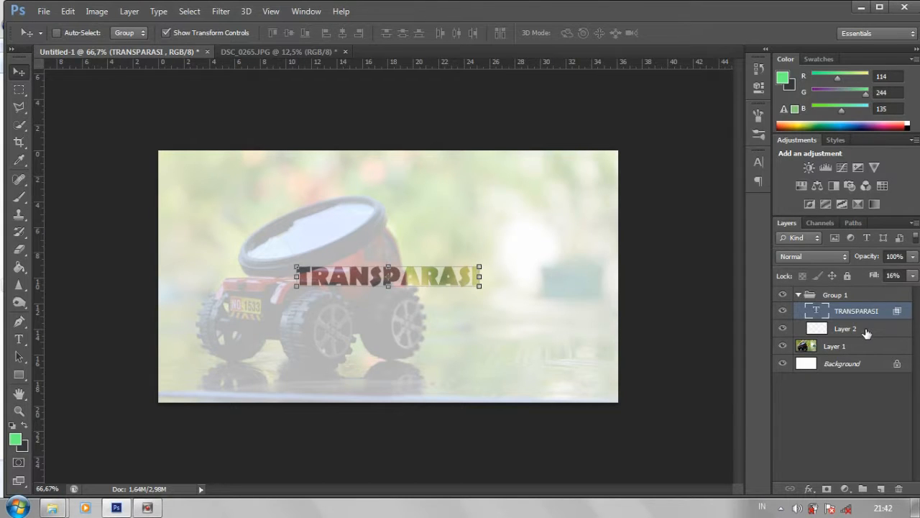
Step: Reduce the opacity of the white Layer 2 to 17%
click(867, 333)
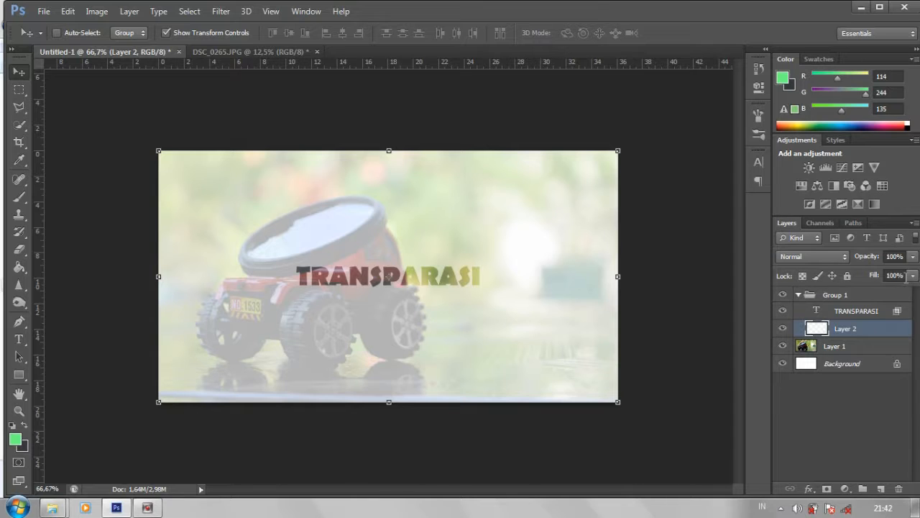
click(912, 277)
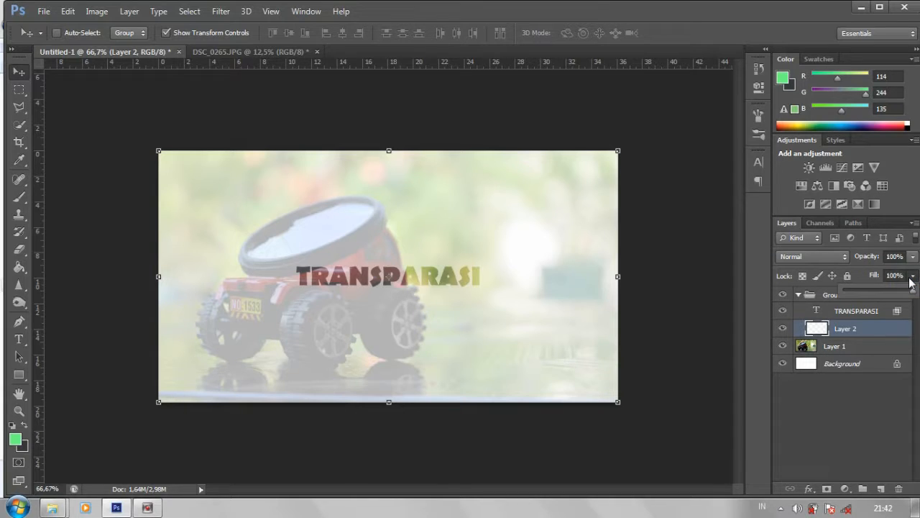
drag(912, 290, 850, 276)
click(911, 257)
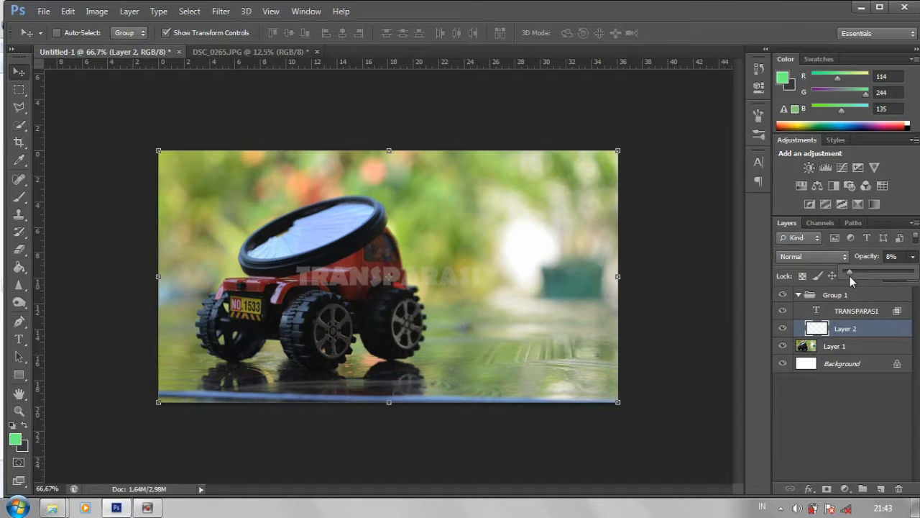
drag(850, 276, 856, 276)
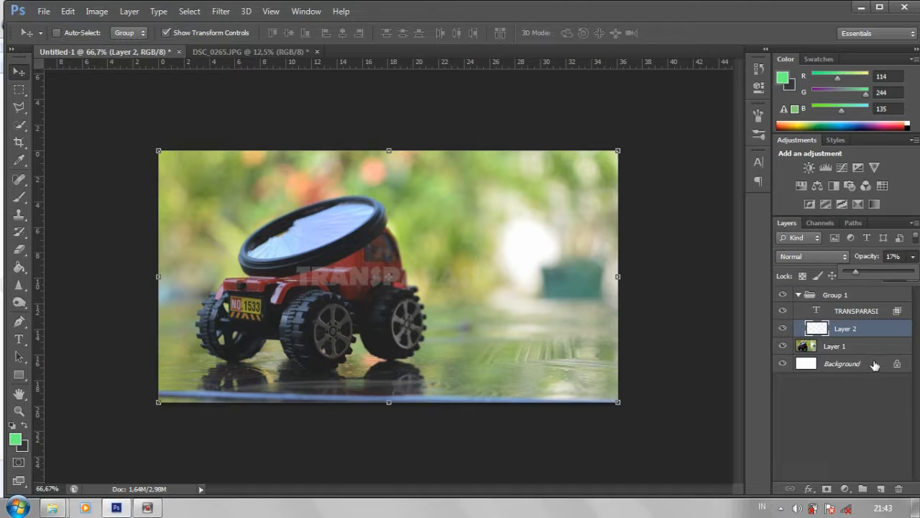
click(856, 403)
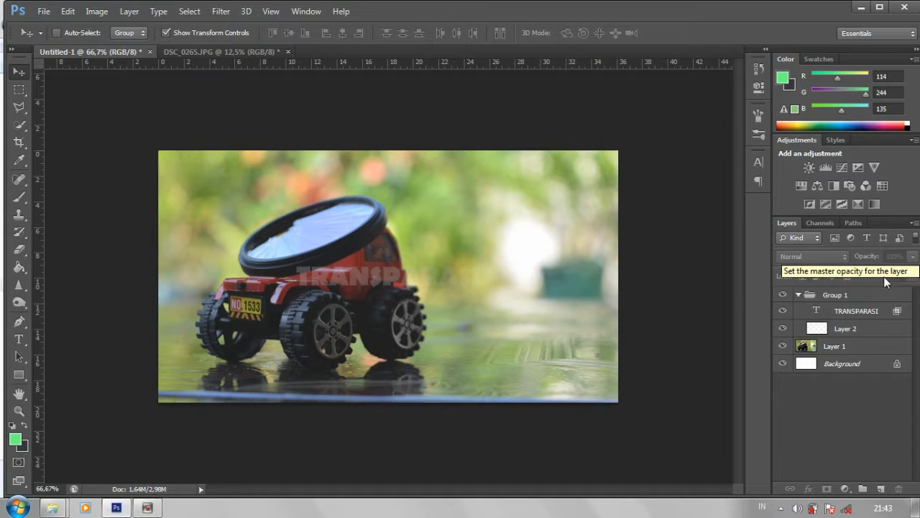
Step: Try adjusting the fill of Group 1 and the opacity of the TRANSPARASI text layer
click(837, 296)
click(913, 276)
mouse_move(913, 291)
mouse_down()
mouse_move(879, 296)
mouse_move(919, 297)
mouse_up()
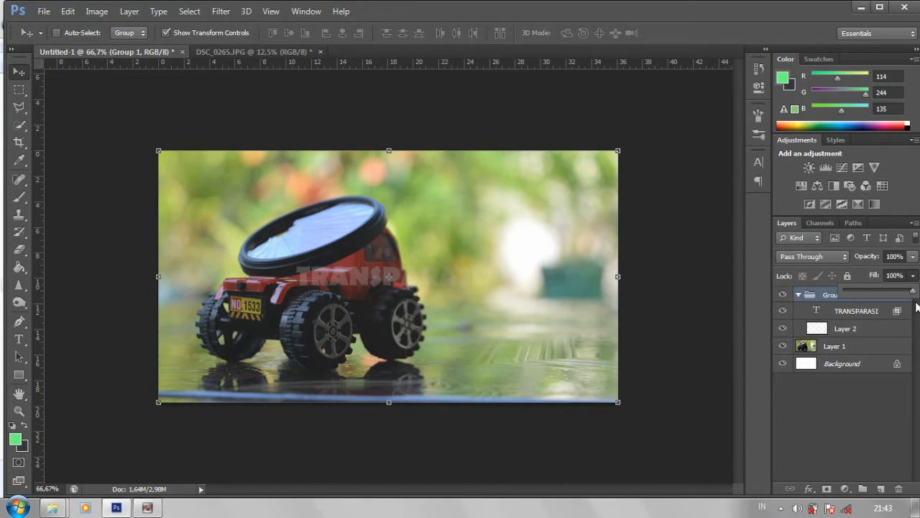
click(863, 351)
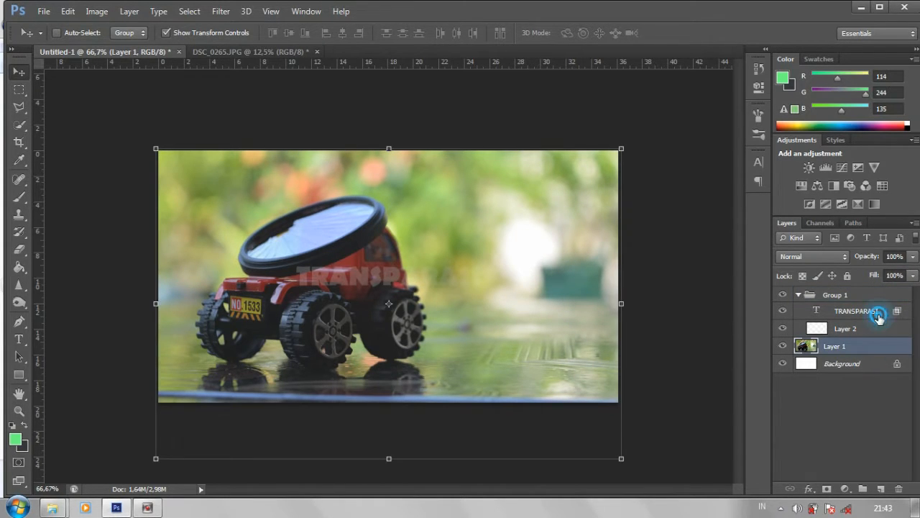
click(875, 312)
click(913, 256)
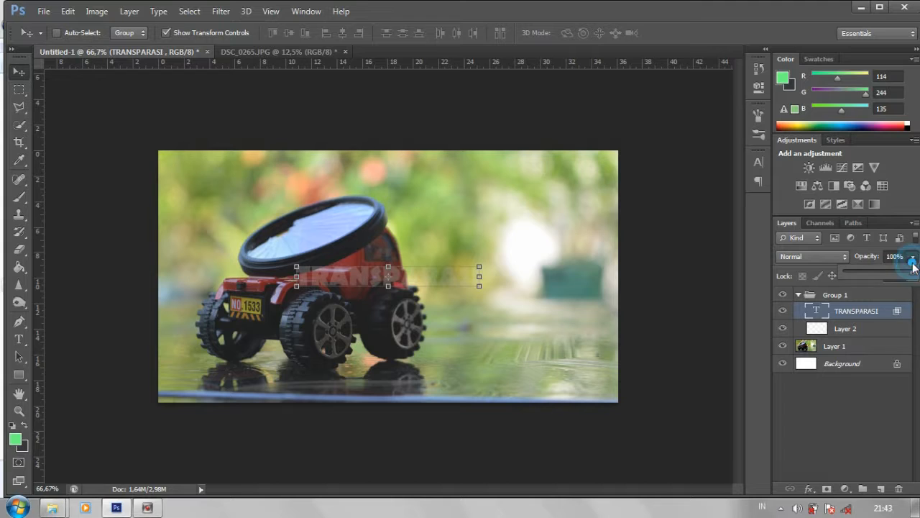
mouse_move(914, 272)
mouse_down()
mouse_move(886, 280)
mouse_move(917, 279)
mouse_up()
Step: Try the white Layer 2 at 0% fill, and restore its fill to 100%
click(871, 328)
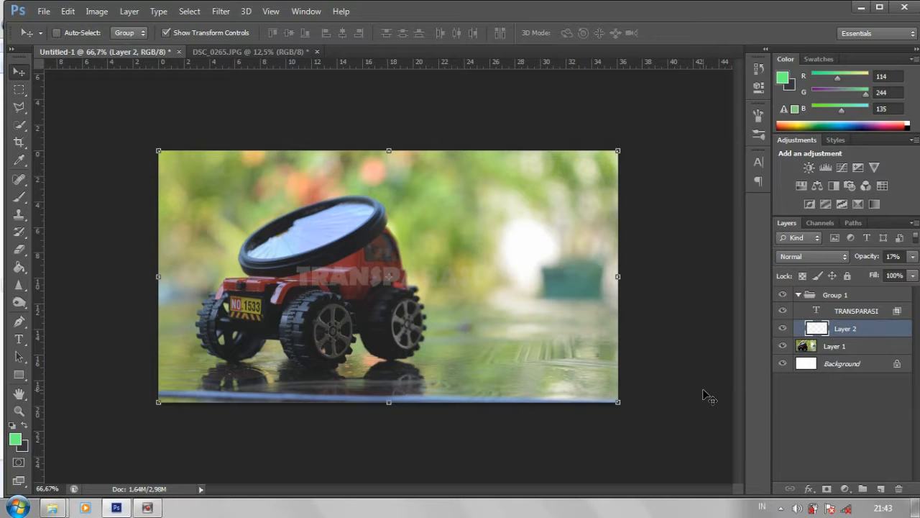
click(913, 275)
drag(913, 293, 790, 298)
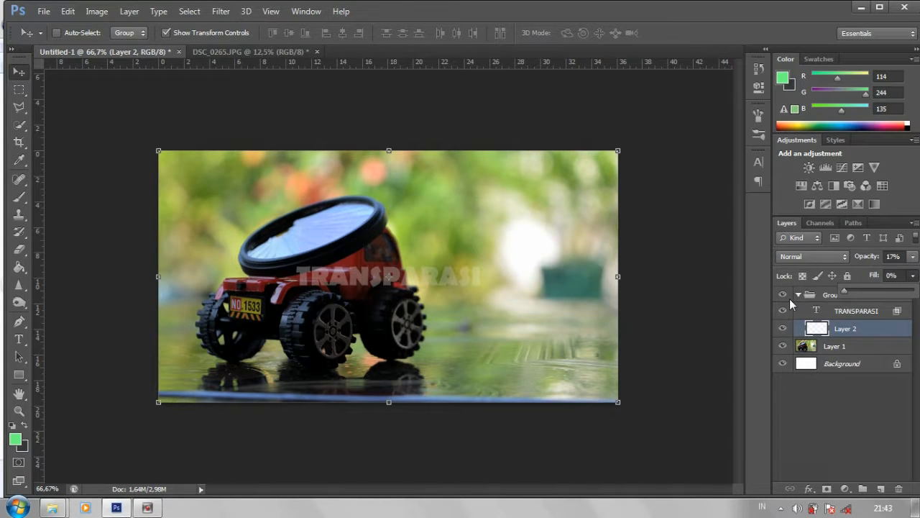
drag(879, 294, 918, 302)
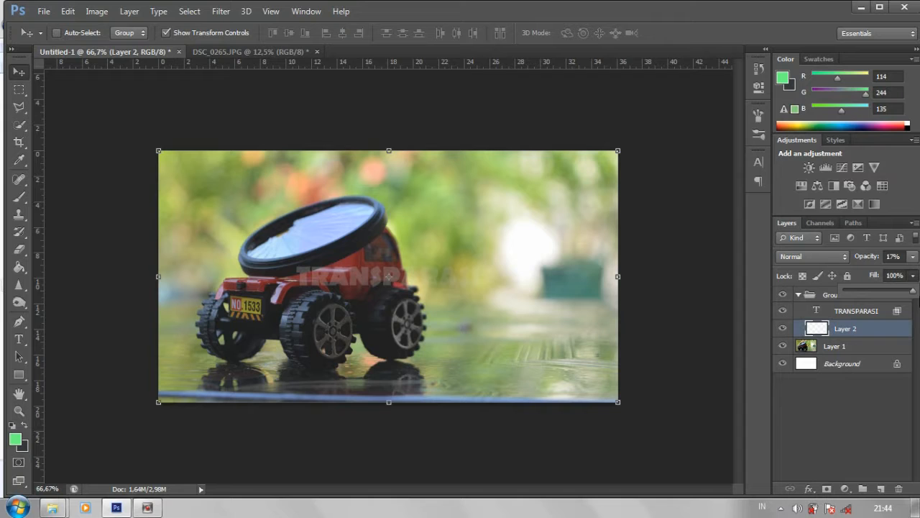
Step: Set the opacity of the white Layer 2 to 10%
click(913, 256)
mouse_move(856, 274)
mouse_down()
mouse_move(901, 276)
mouse_move(826, 283)
mouse_move(860, 279)
mouse_move(851, 277)
mouse_up()
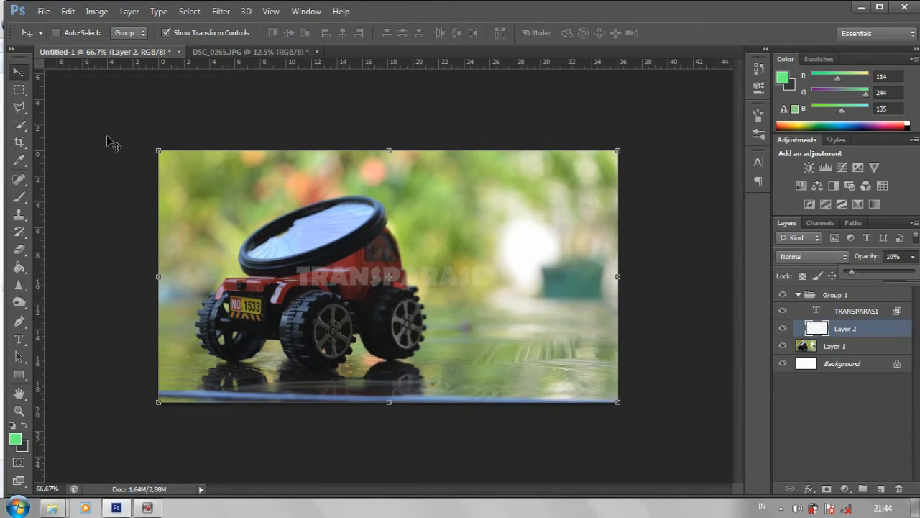
click(21, 73)
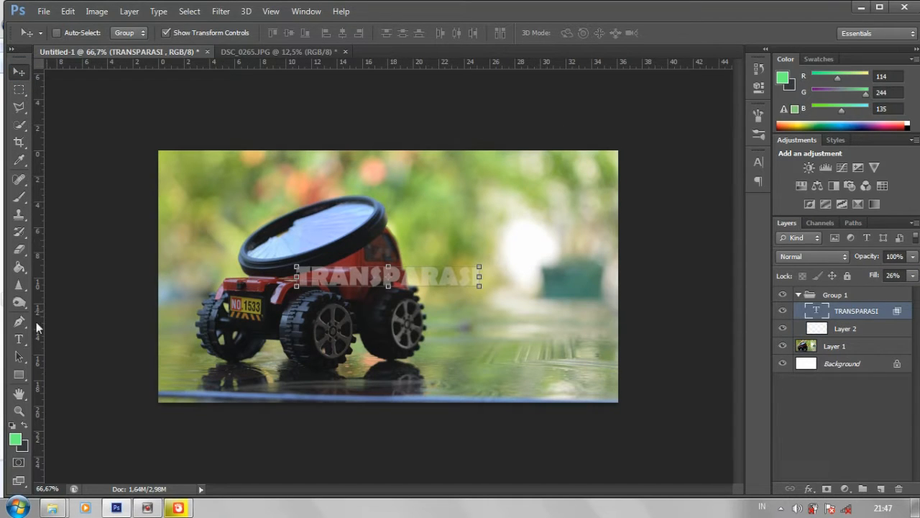
Step: Change the colour of the whole TRANSPARASI text to black (000000) and finish editing it
click(19, 339)
click(464, 277)
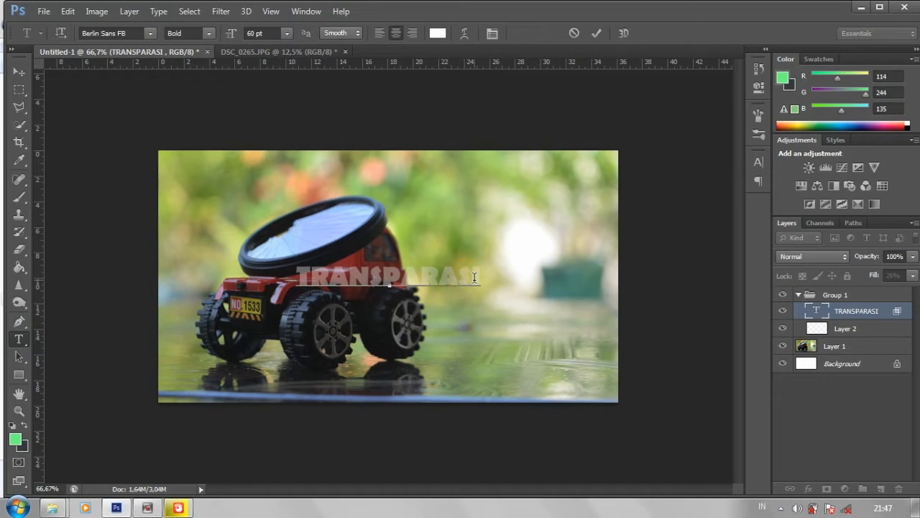
click(479, 279)
drag(479, 278, 272, 268)
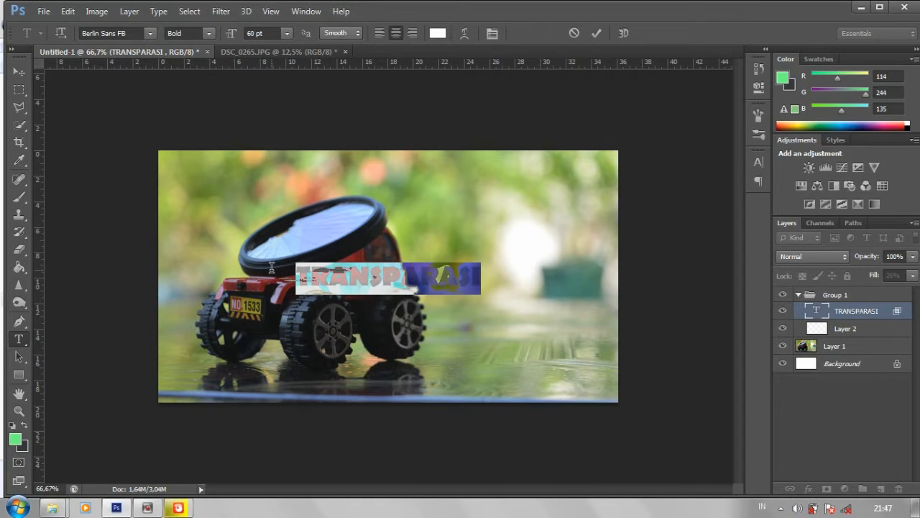
click(438, 33)
drag(418, 254, 388, 316)
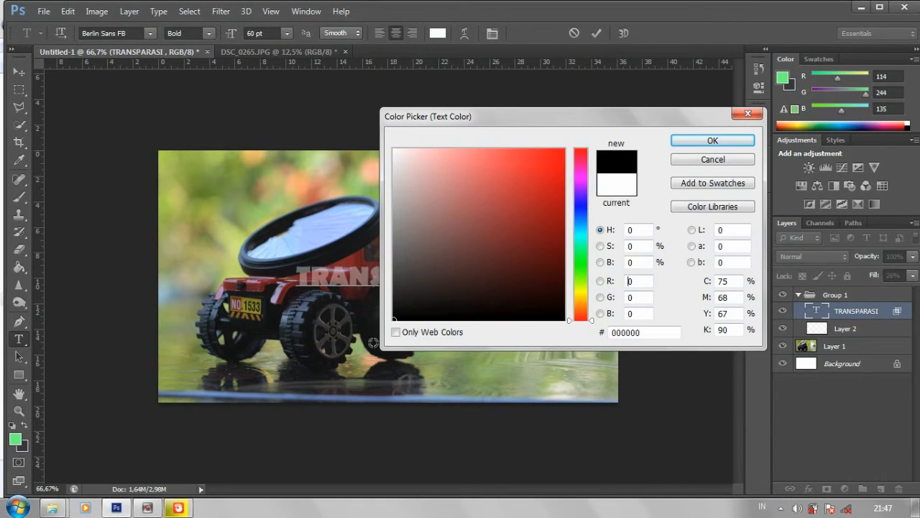
click(687, 143)
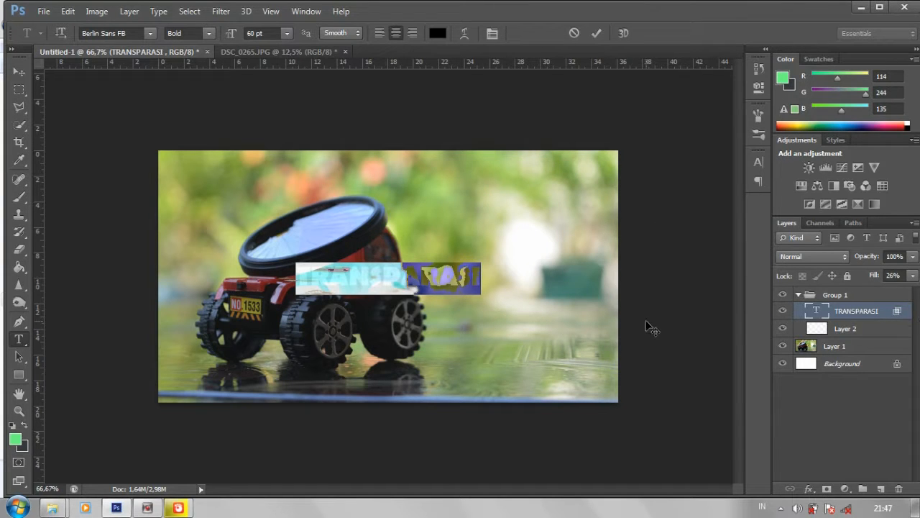
click(20, 73)
Step: Lower the TRANSPARASI text layer's fill to 17% and set the white Layer 2's opacity to 27%
click(912, 275)
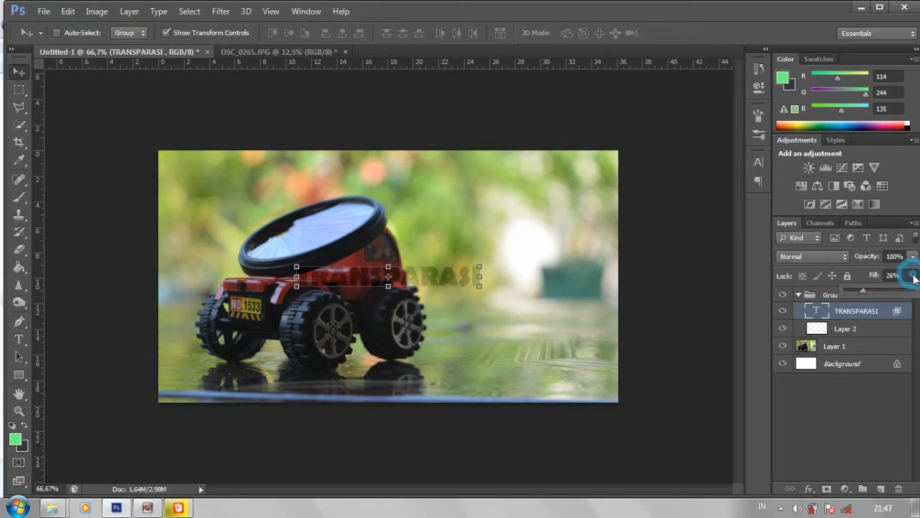
mouse_move(863, 295)
mouse_down()
mouse_move(911, 294)
mouse_move(848, 298)
mouse_move(856, 296)
mouse_up()
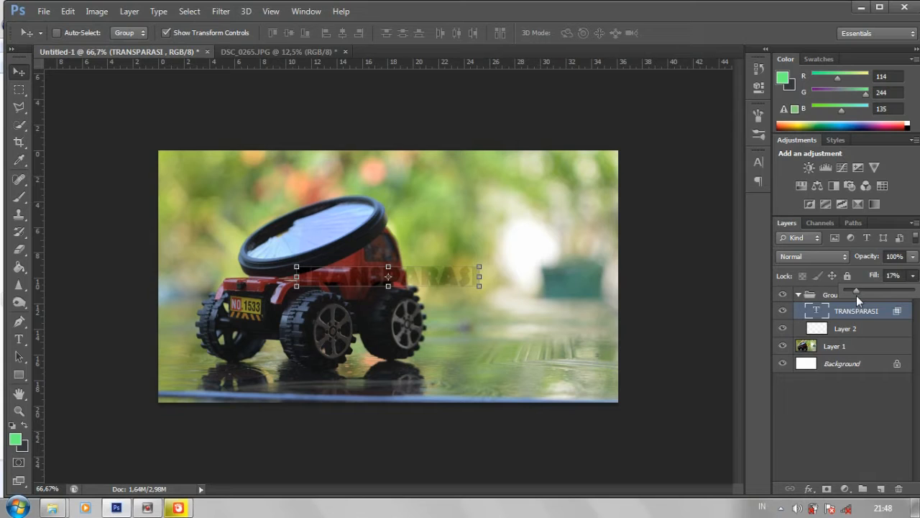
click(860, 329)
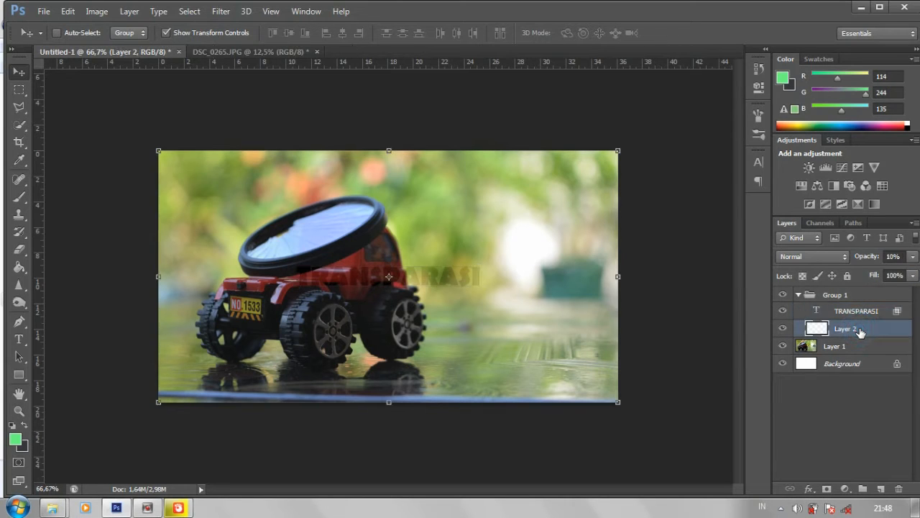
click(912, 257)
mouse_move(851, 271)
mouse_down()
mouse_move(895, 272)
mouse_move(849, 278)
mouse_move(871, 278)
mouse_move(863, 276)
mouse_up()
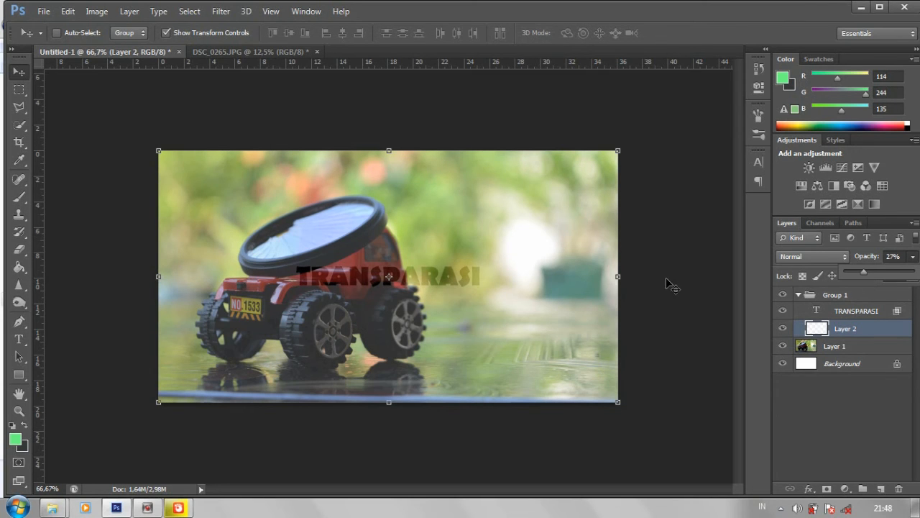